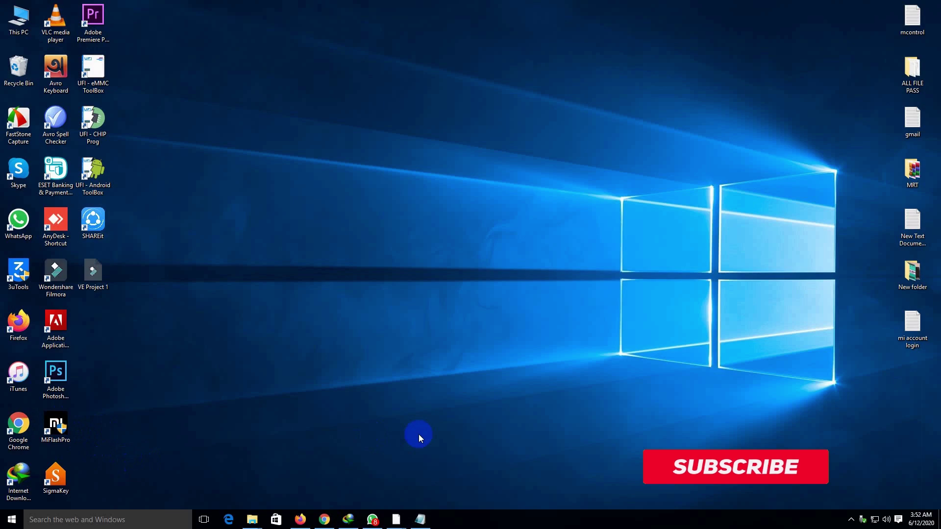
- Refresh the desktop, then launch Mi Flash Pro and open its Mi account sign-in form
right_click(308, 293)
left_click(333, 324)
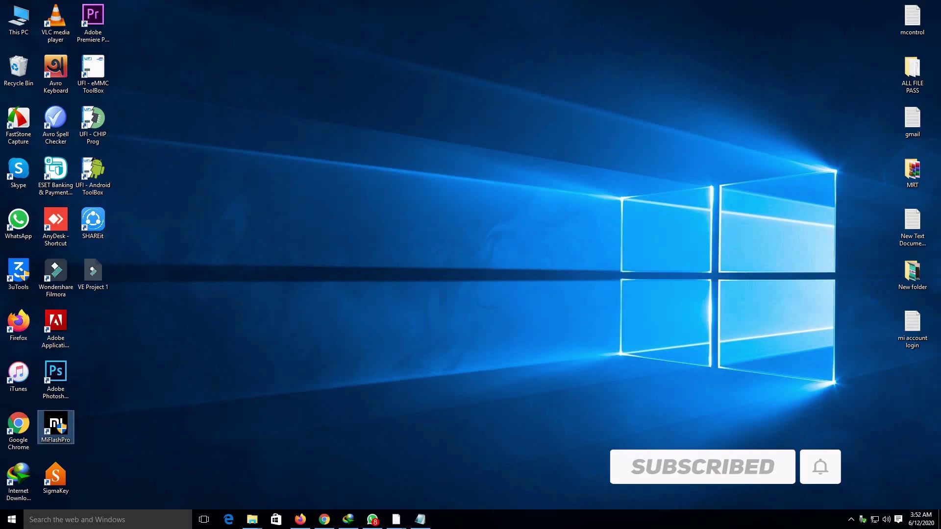
left_click(484, 300)
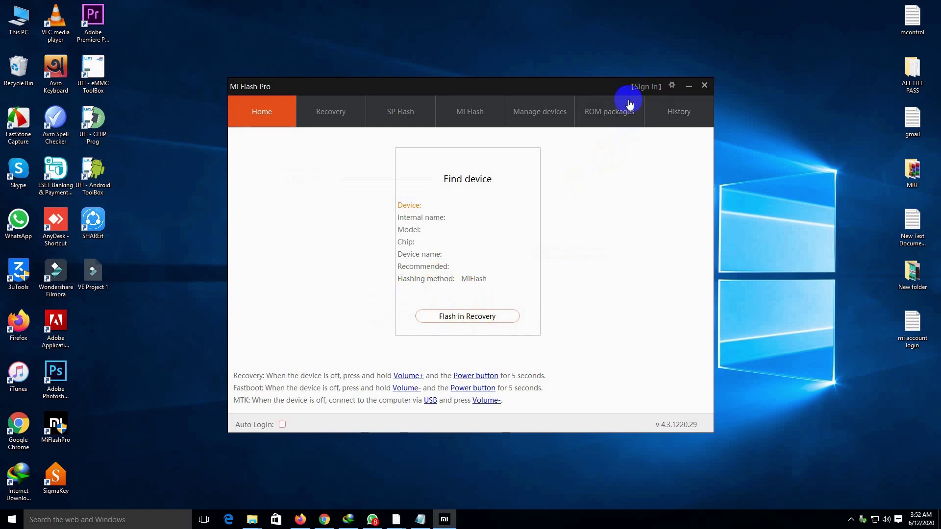
left_click(643, 89)
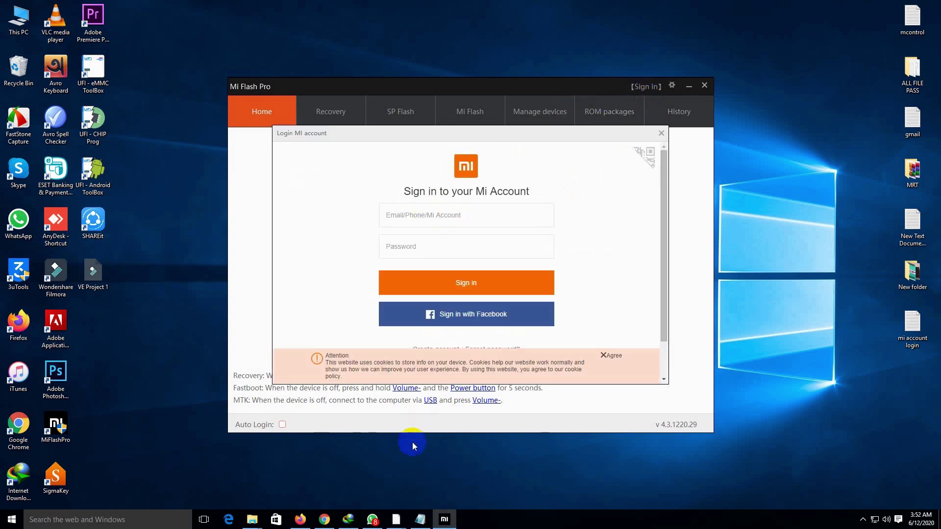
- Copy the account e-mail from the mi account login note into the sign-in form's account field
left_click(419, 523)
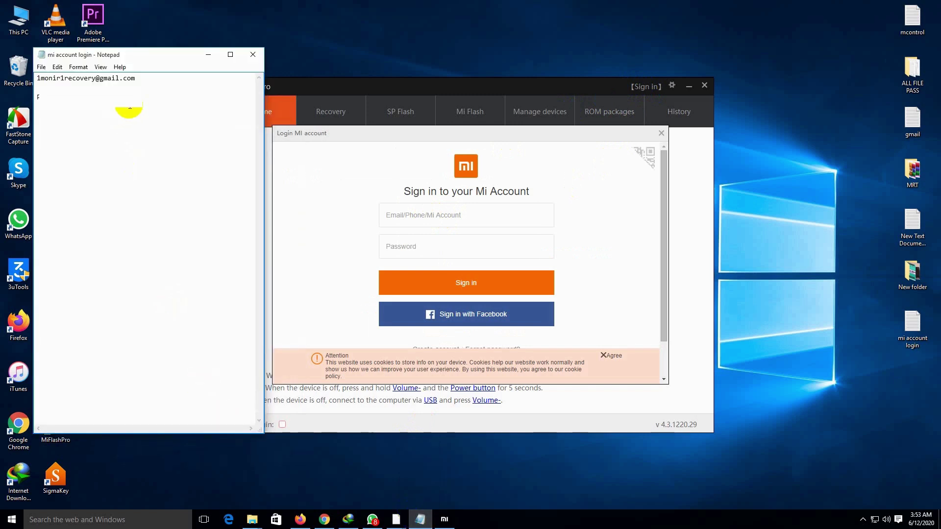
left_click_drag(136, 79, 36, 79)
right_click(61, 79)
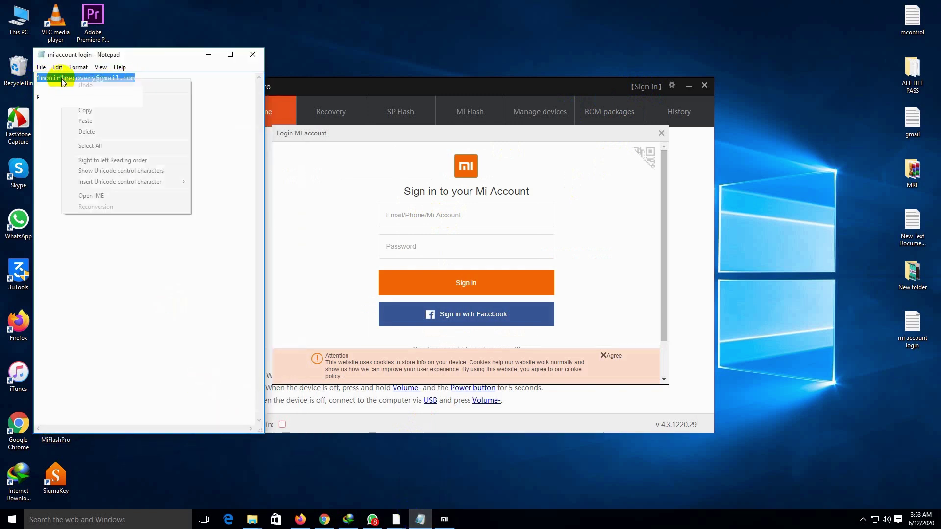
left_click(81, 111)
left_click(431, 214)
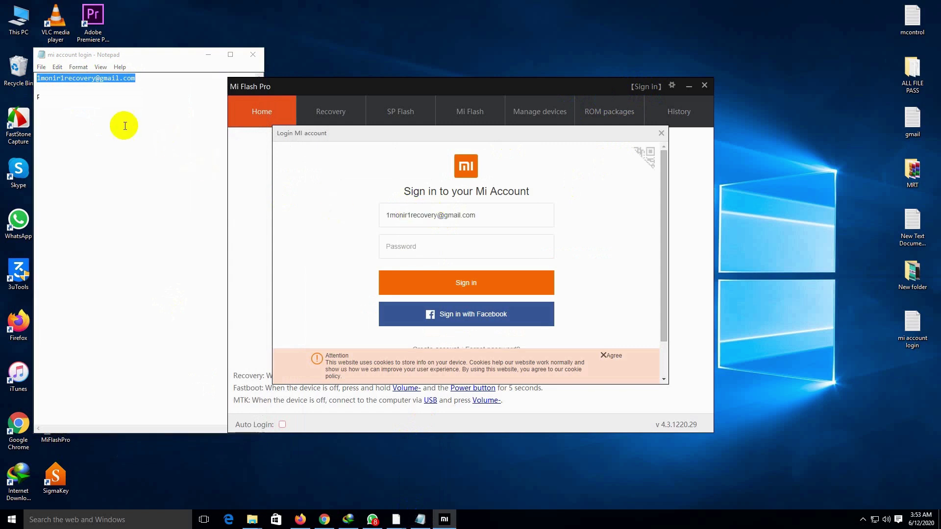
- Copy the account password from the note into the password field, minimize the note and sign in to the Mi account
left_click(92, 109)
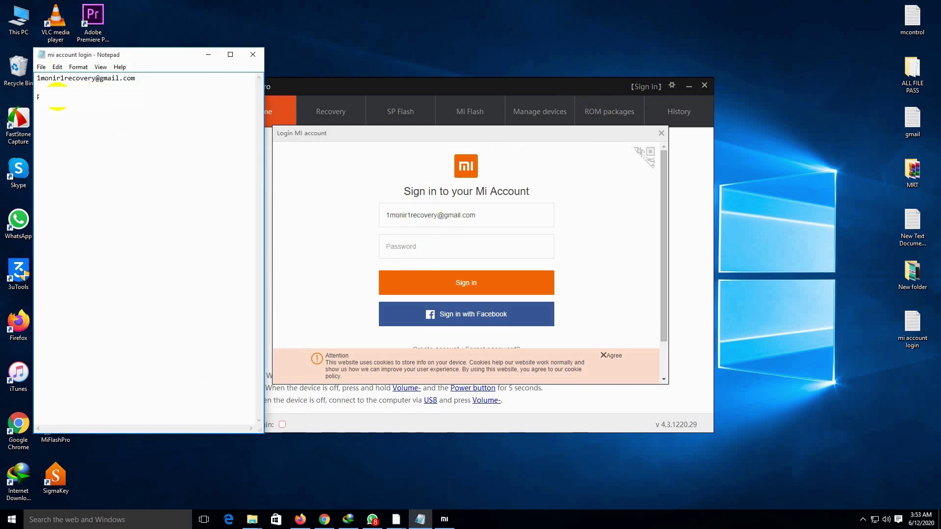
left_click(453, 247)
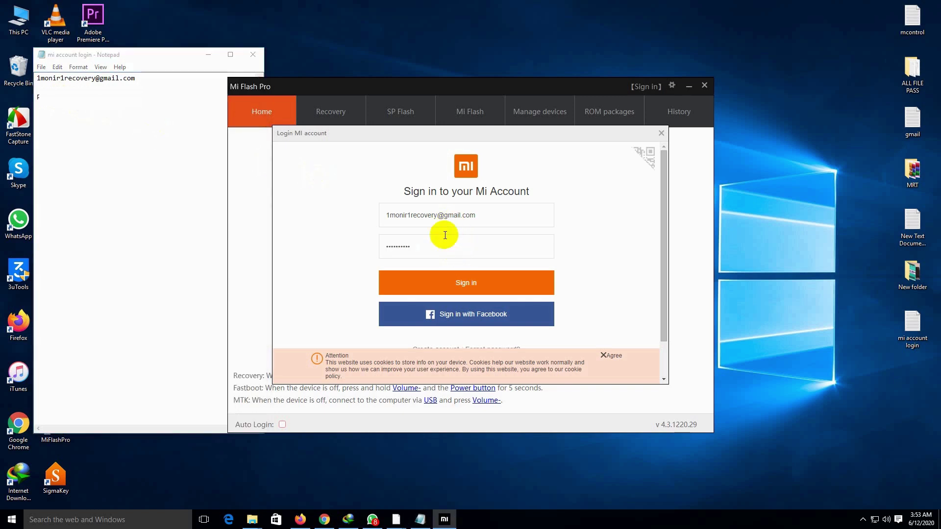
left_click(208, 55)
left_click(455, 288)
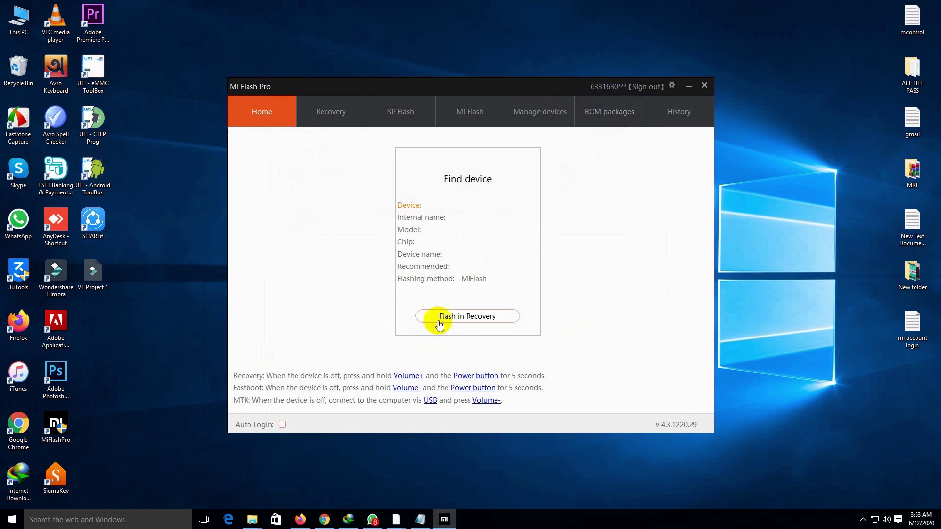
- Open the recovery flash window and record the device version V11.0.3.0.OFIMIXM in a new text document on the desktop
left_click(466, 317)
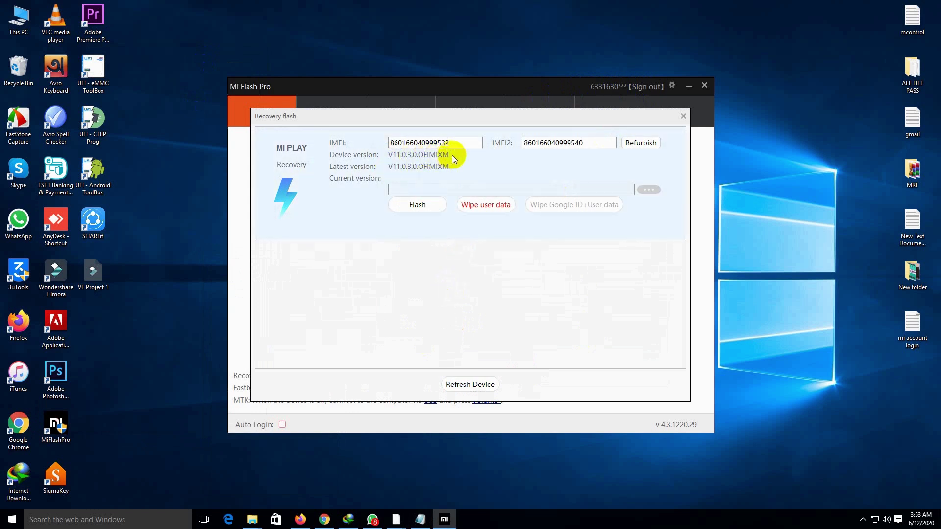
right_click(762, 255)
mouse_move(783, 358)
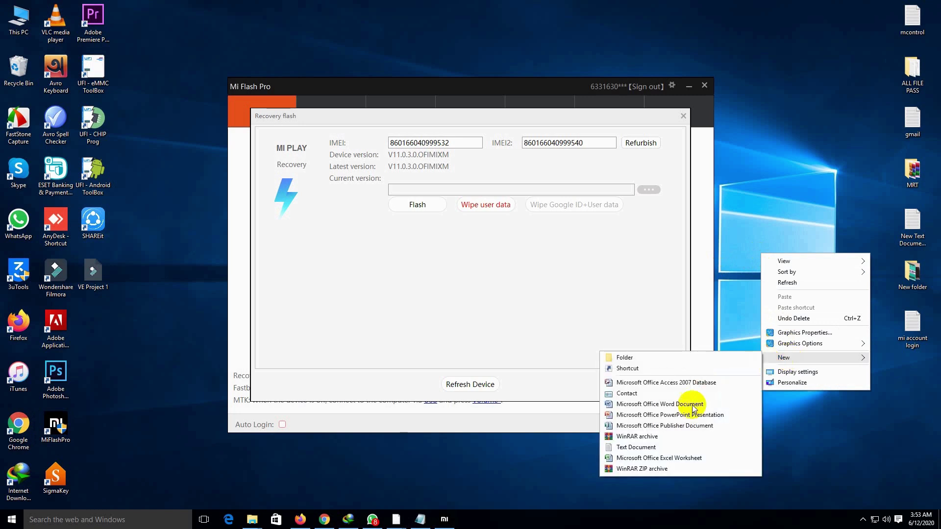
left_click(670, 450)
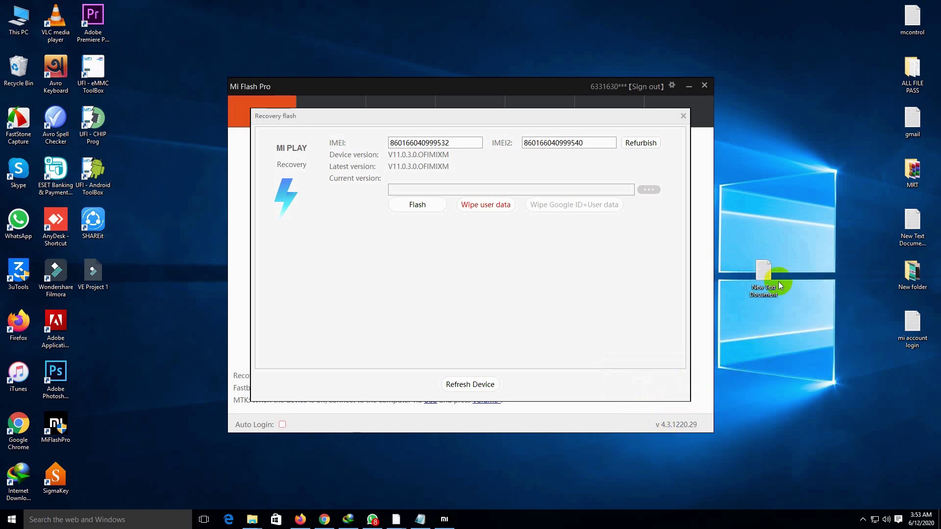
double_click(778, 279)
left_click_drag(426, 183, 502, 200)
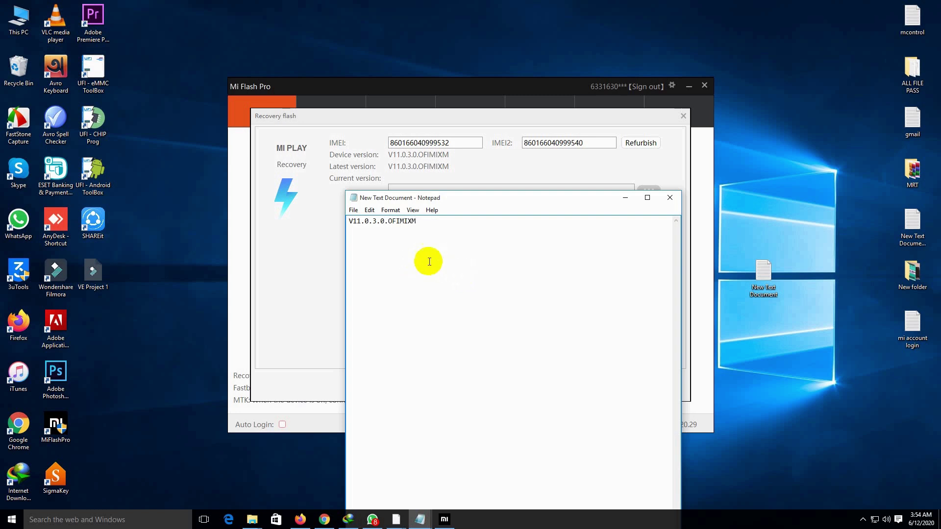
- Copy the version string V11.0.3.0.OFIMIXM from the new text document
left_click_drag(418, 222, 338, 222)
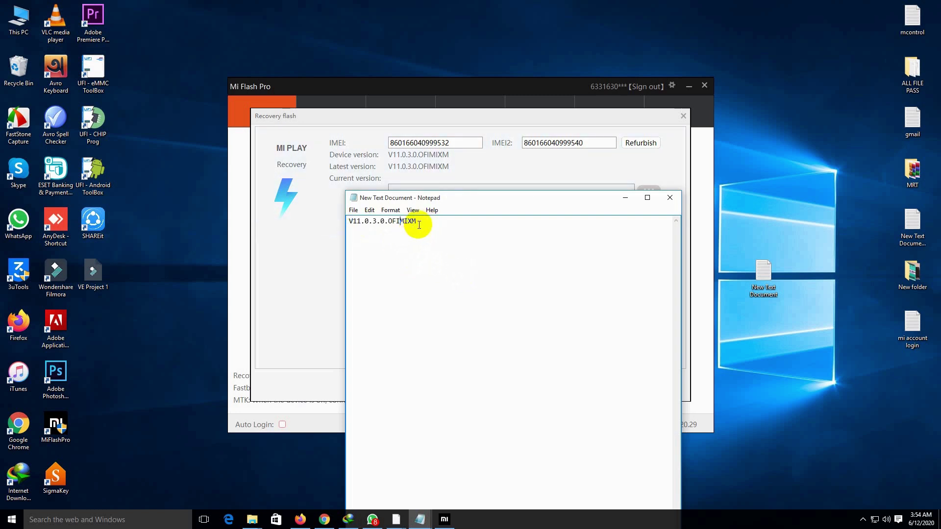
right_click(371, 227)
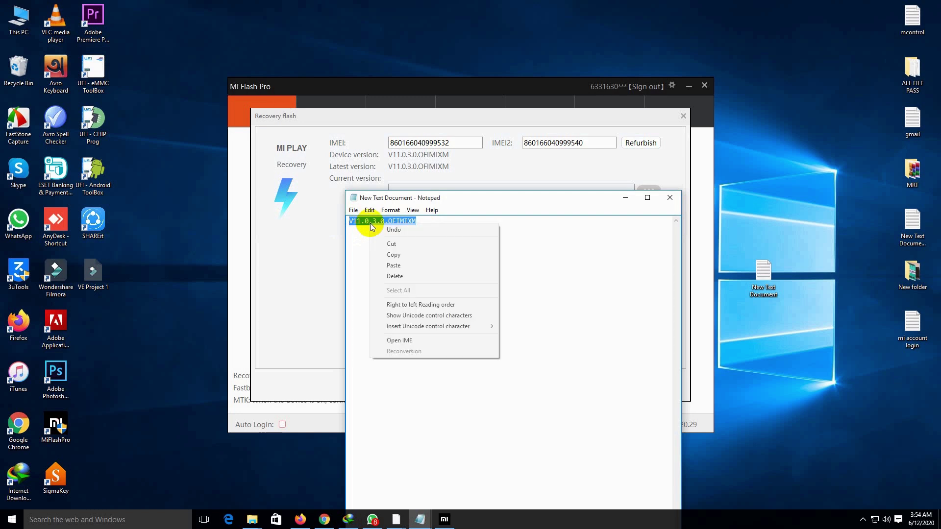
left_click(393, 255)
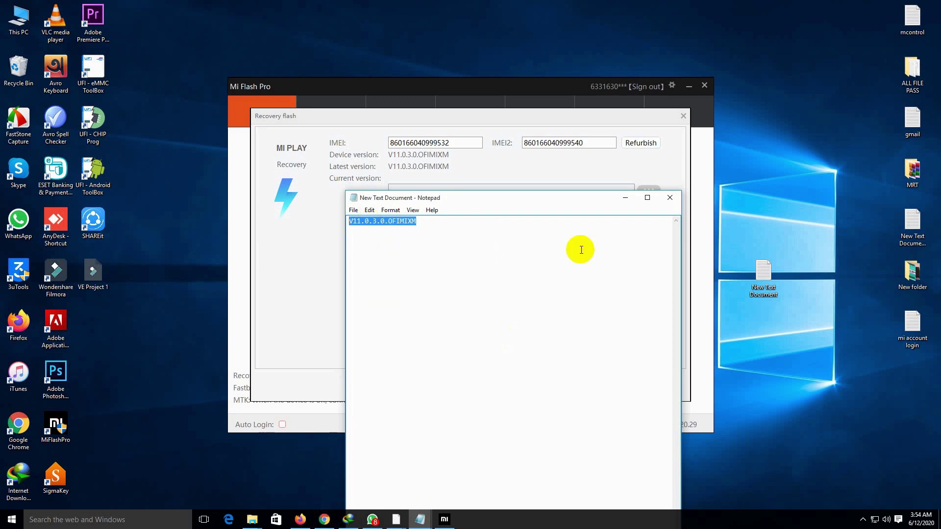
left_click(862, 518)
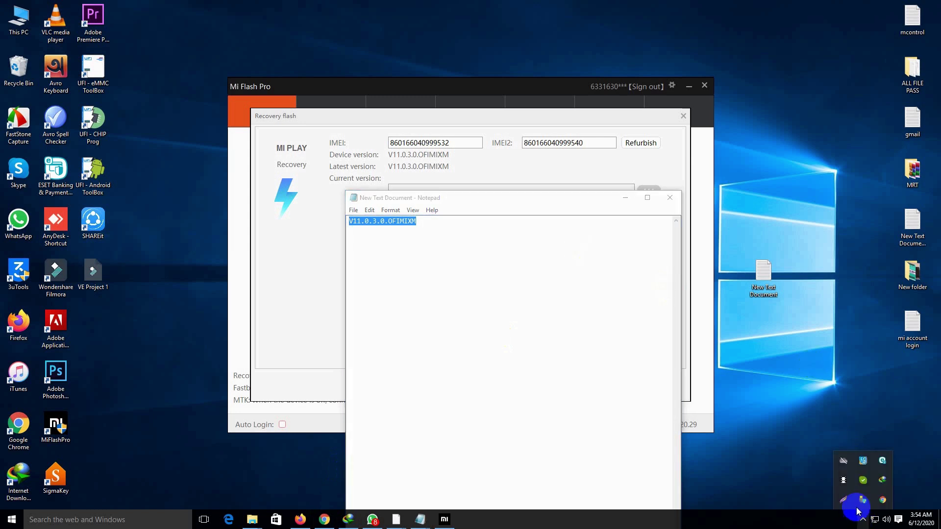
left_click(441, 316)
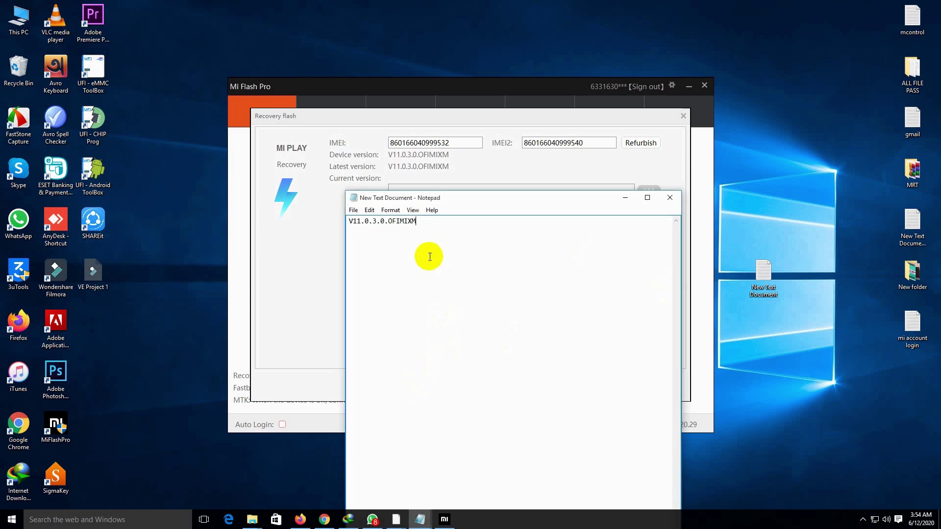
left_click_drag(429, 221, 337, 224)
right_click(373, 224)
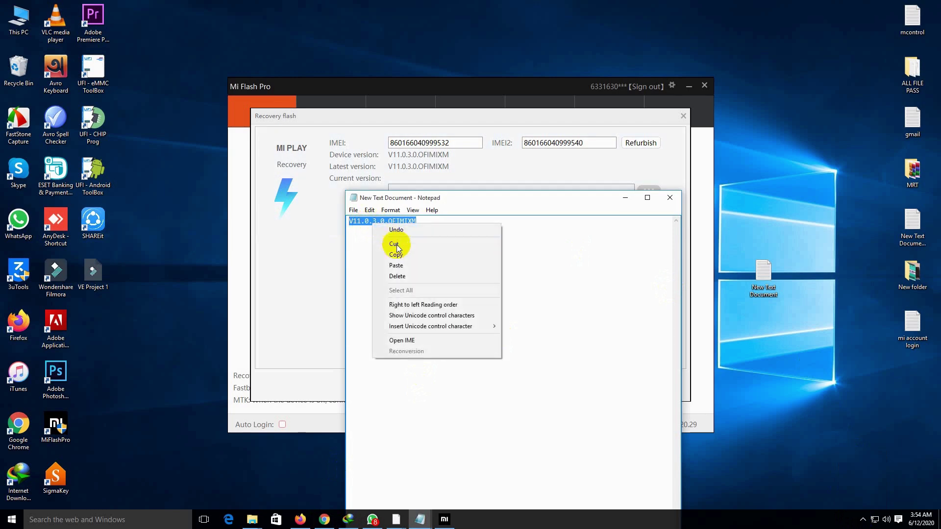
left_click(397, 254)
- Switch to Chrome and search Google for the copied version V11.0.3.0.OFIMIXM
left_click(324, 519)
left_click(364, 213)
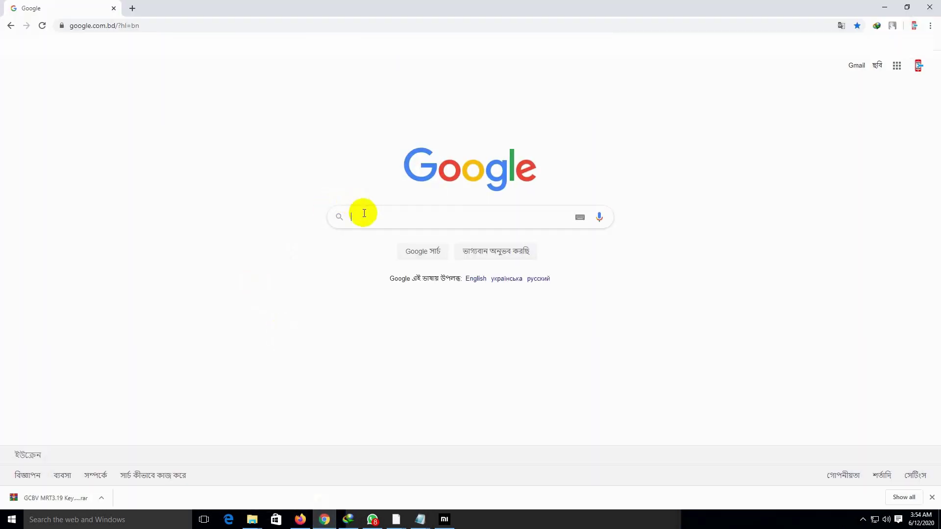
right_click(363, 216)
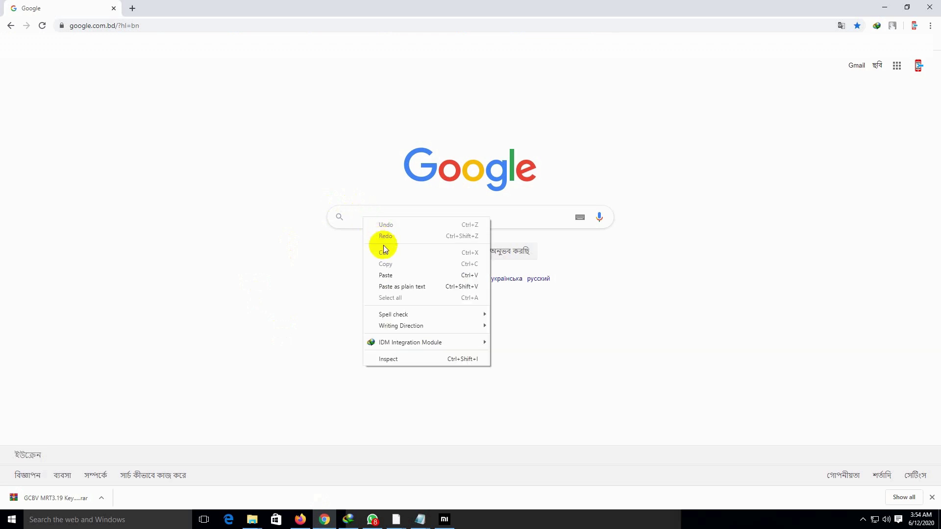
left_click(384, 272)
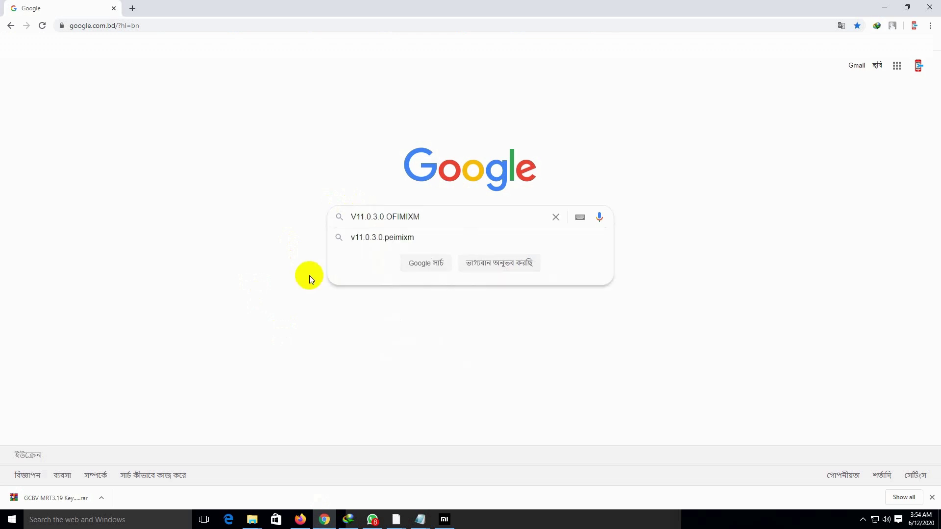
key("Return")
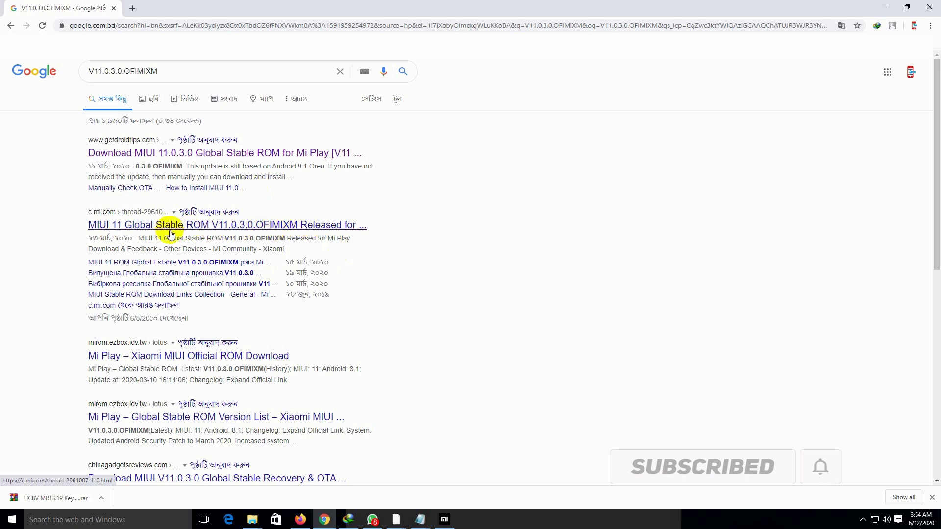
- Open the c.mi.com result about MIUI 11 Global Stable ROM V11.0.3.0.OFIMIXM in a new tab and switch to it
right_click(198, 232)
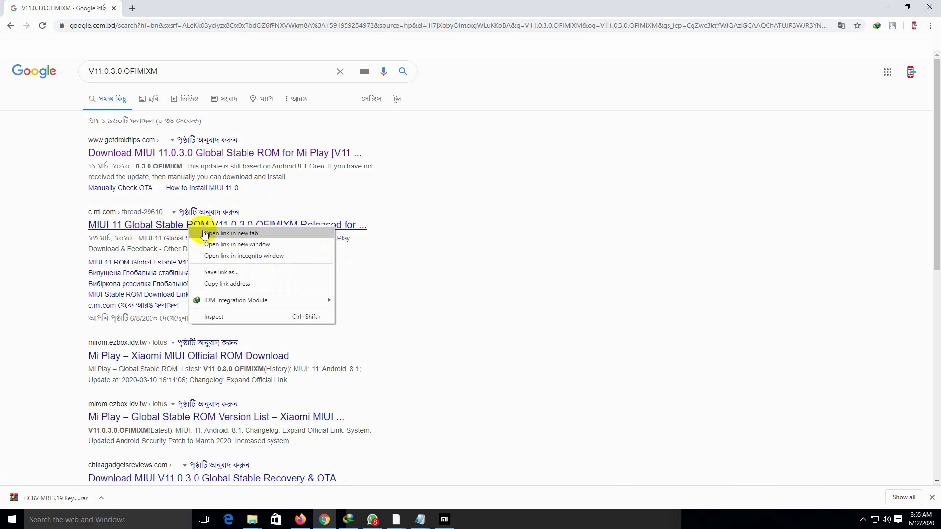
left_click(203, 233)
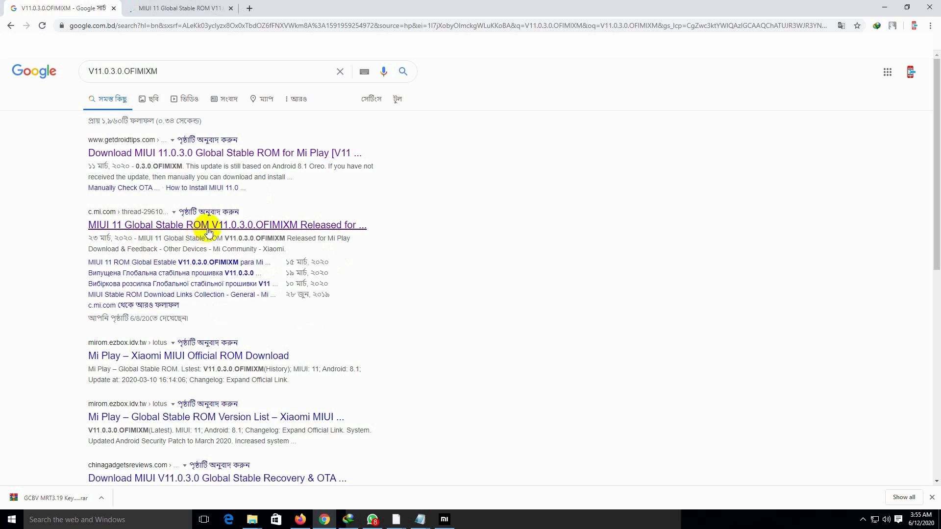
left_click(189, 7)
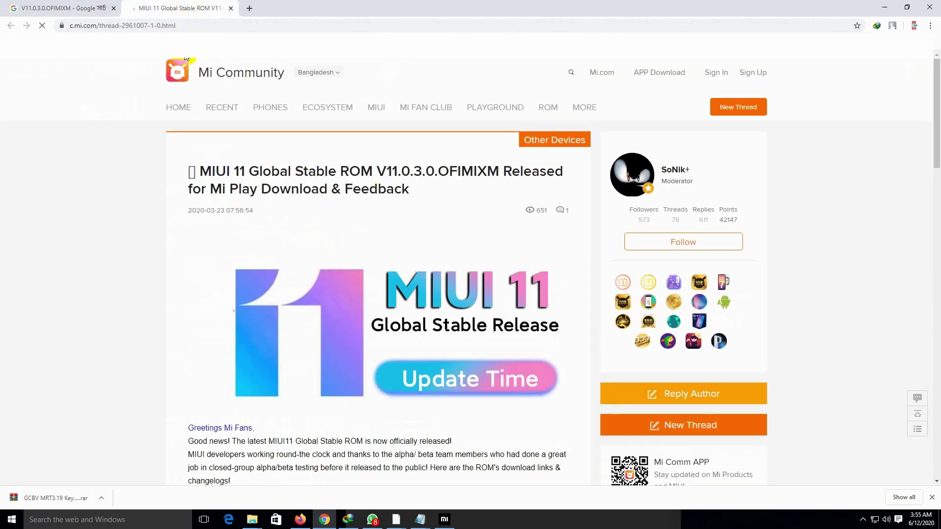
- Start downloading the Recovery ROM for Mi Play from the thread's download links, keeping the proposed save location
scroll(272, 163, "down", 6)
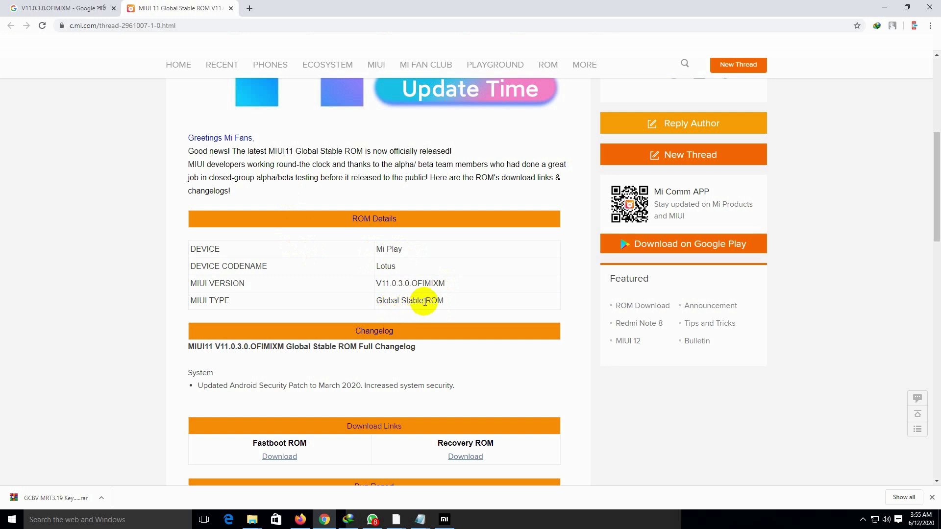
scroll(423, 299, "down", 2)
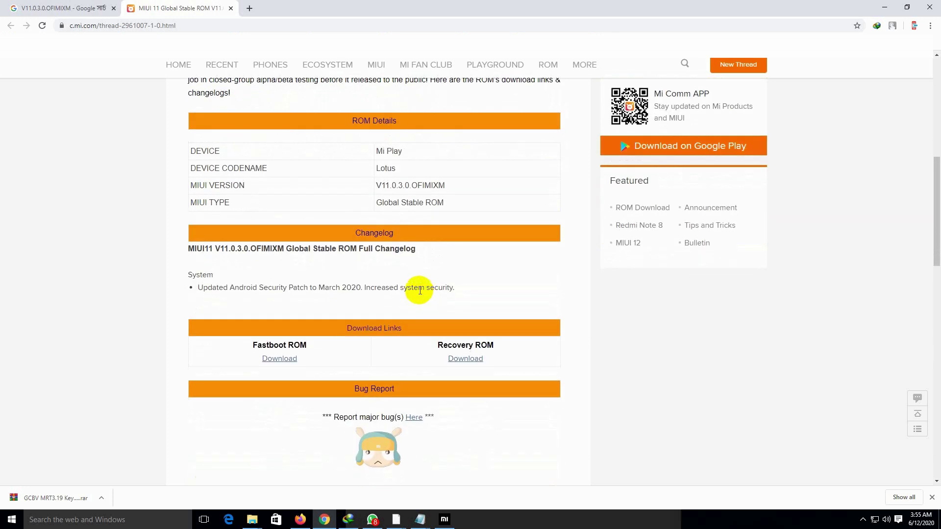
left_click(348, 337)
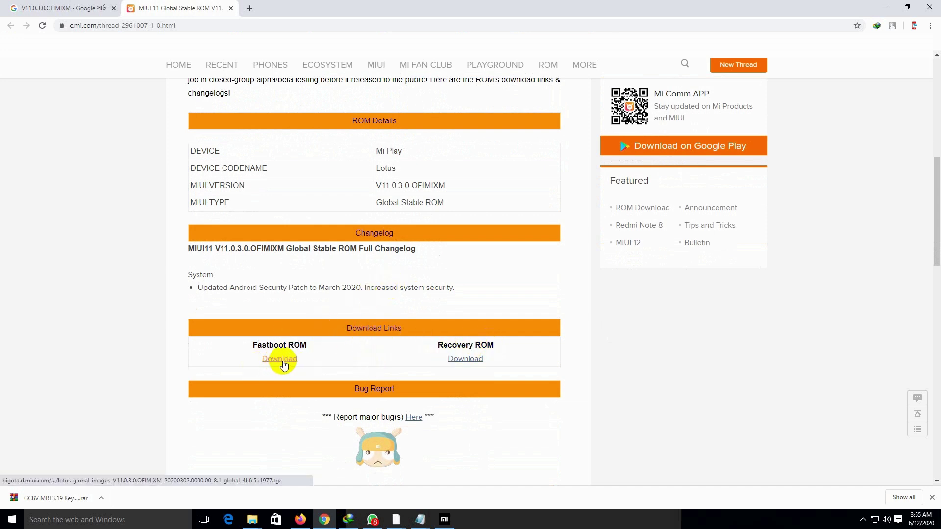
left_click(464, 359)
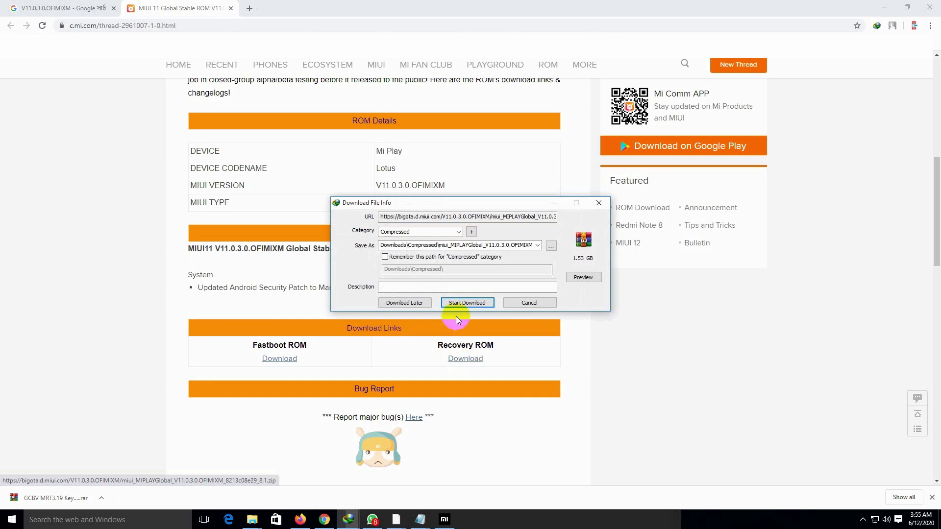
left_click(459, 304)
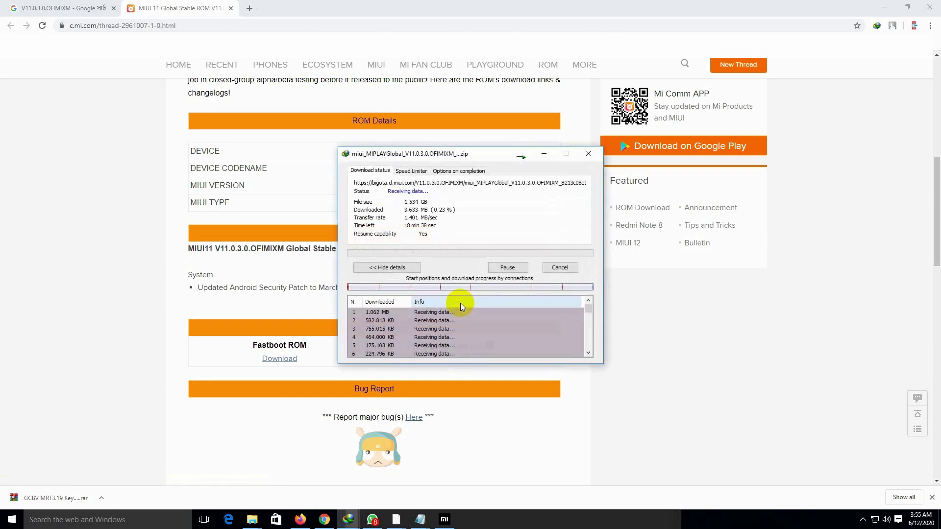
- Close the ROM thread's tab and minimize Chrome, moving the download progress window away from the text document
mouse_move(263, 71)
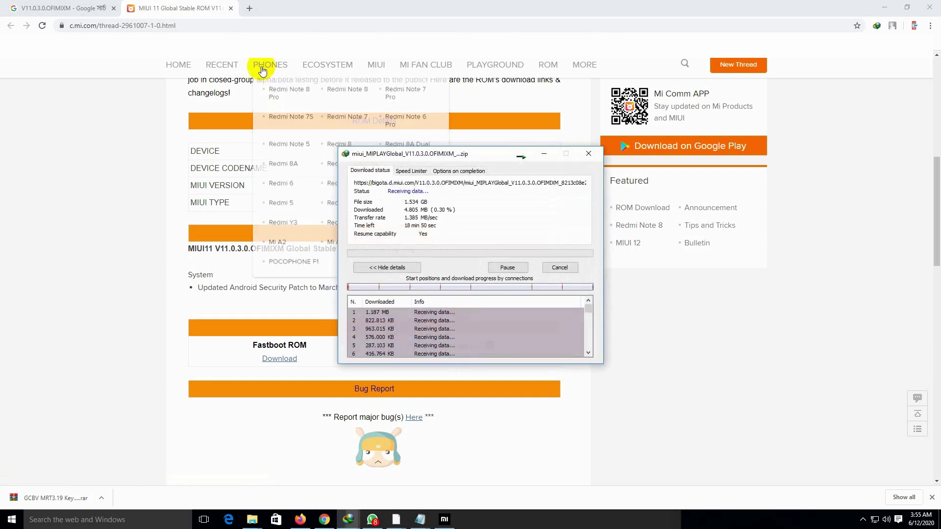
left_click(232, 10)
left_click(232, 10)
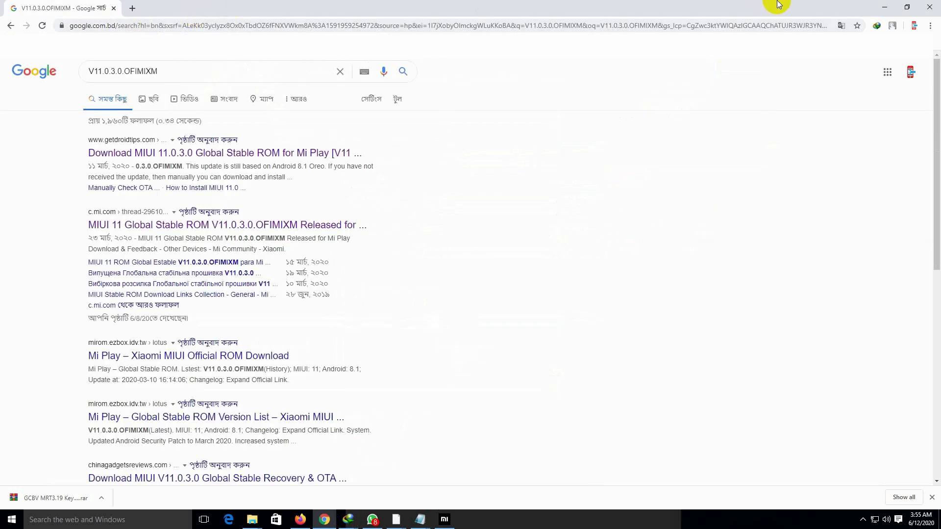
left_click(885, 7)
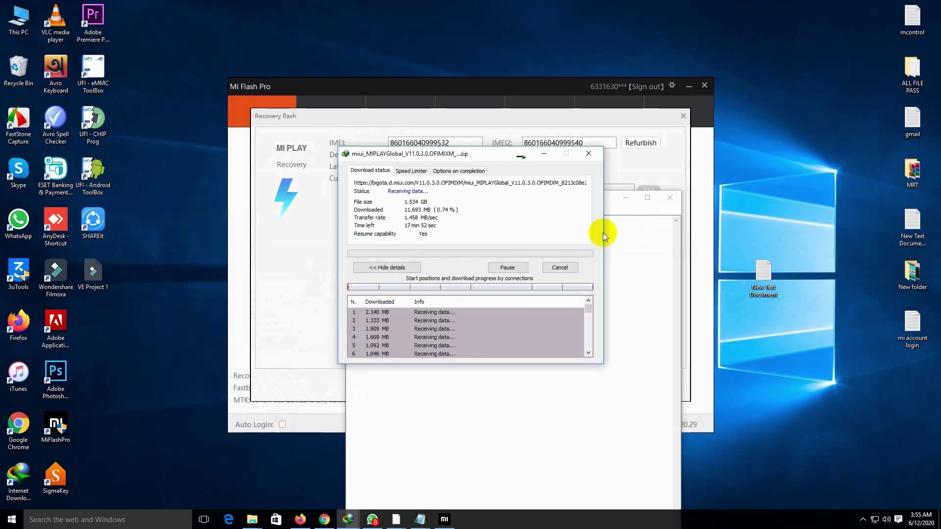
left_click_drag(492, 153, 284, 107)
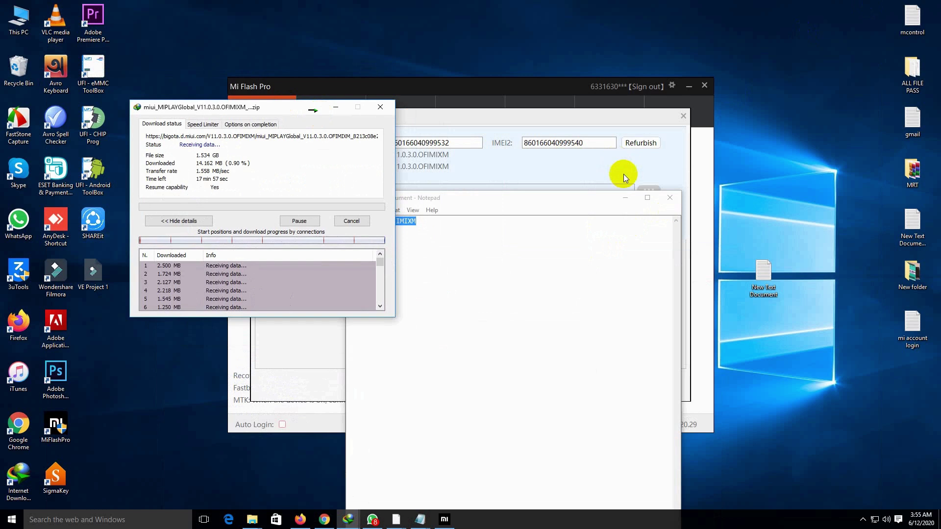
- Minimize the text document, open the completed ROM download's folder, and move the miui_MIPLAYGlobal_V11.0.3.0.OFIMIXM zip onto the desktop
left_click(625, 202)
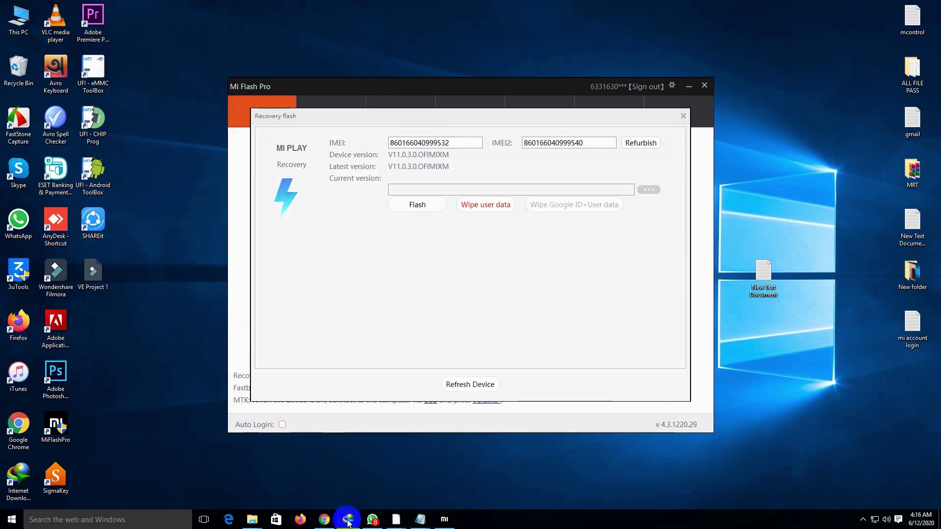
mouse_move(348, 522)
mouse_move(341, 498)
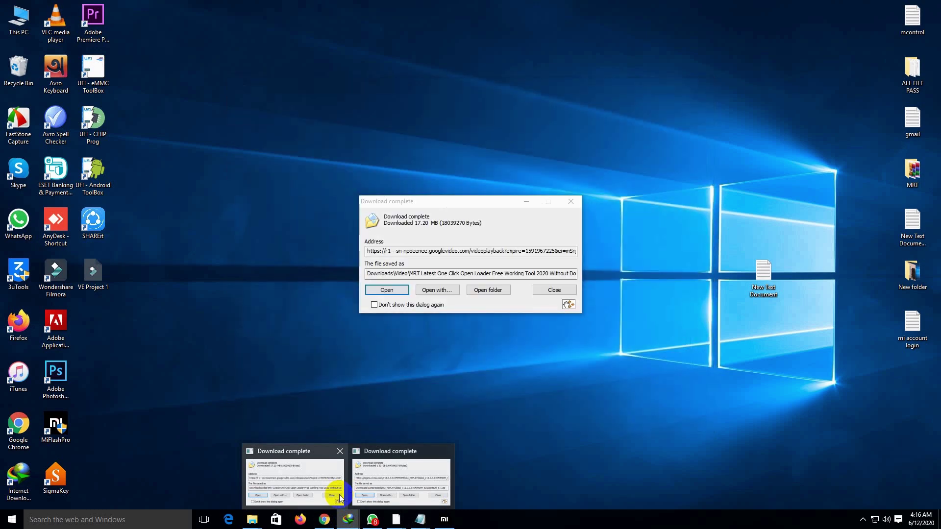
left_click(377, 483)
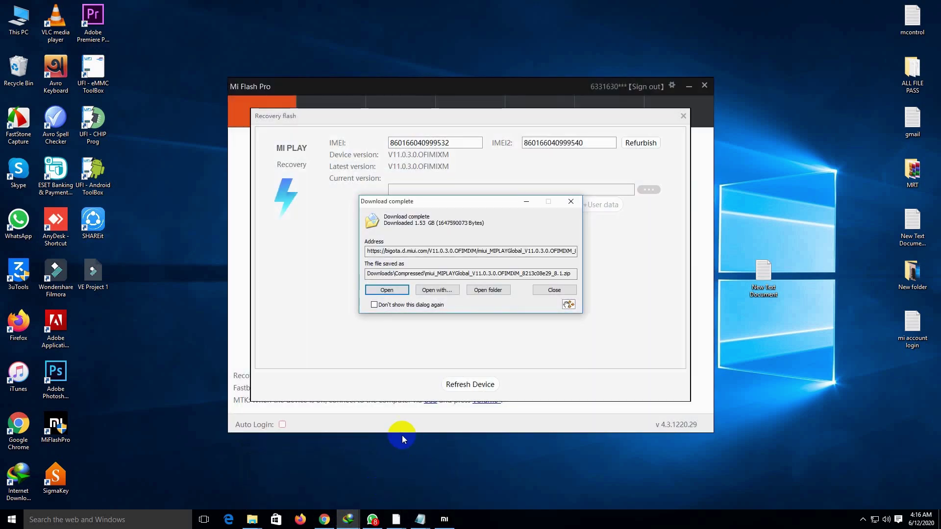
left_click(490, 290)
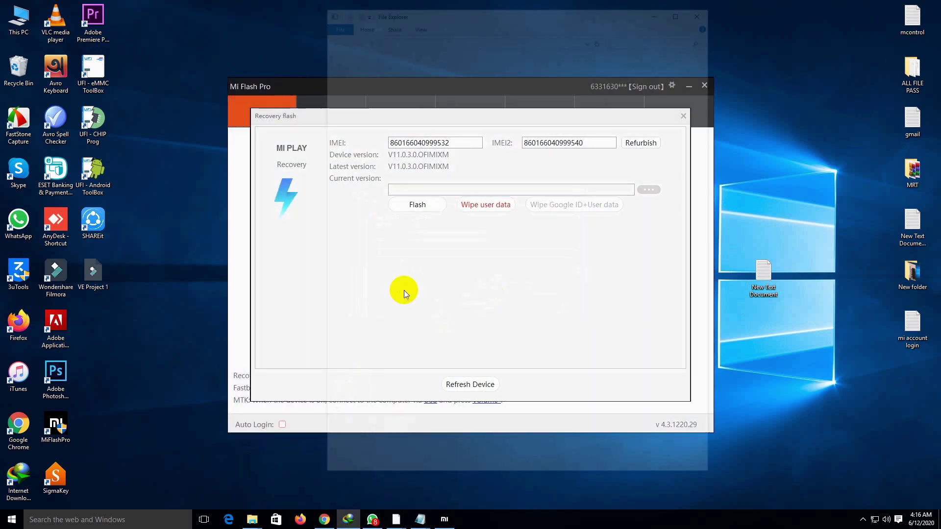
left_click_drag(613, 10, 229, 28)
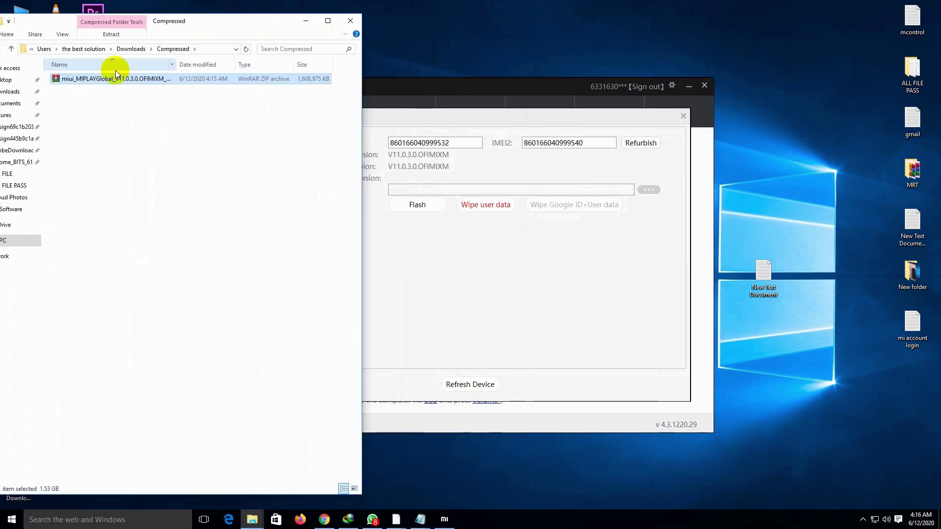
left_click_drag(110, 78, 816, 138)
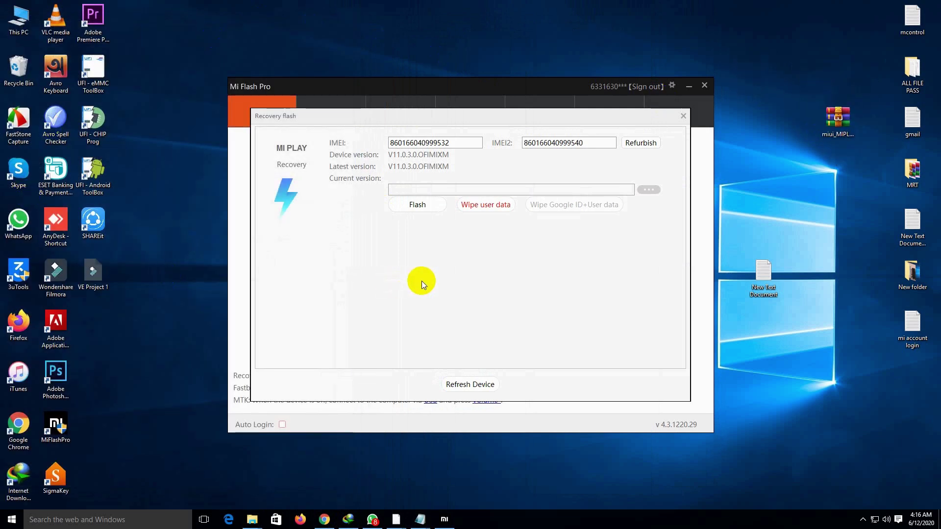
- Load the miui_MIPLAYGlobal_V11.0.3.0.OFIMIXM zip from the Desktop as the card package for the Mi Play recovery flash
left_click(837, 134)
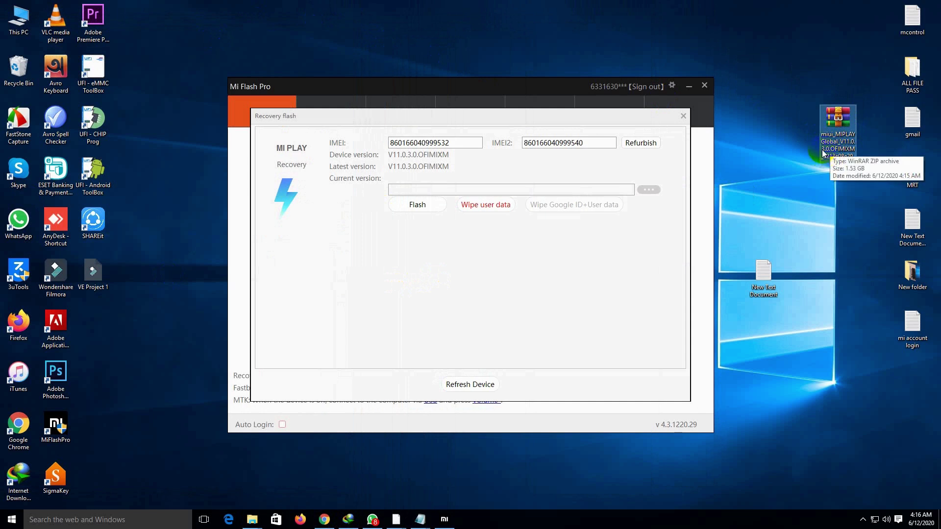
left_click_drag(845, 152, 601, 214)
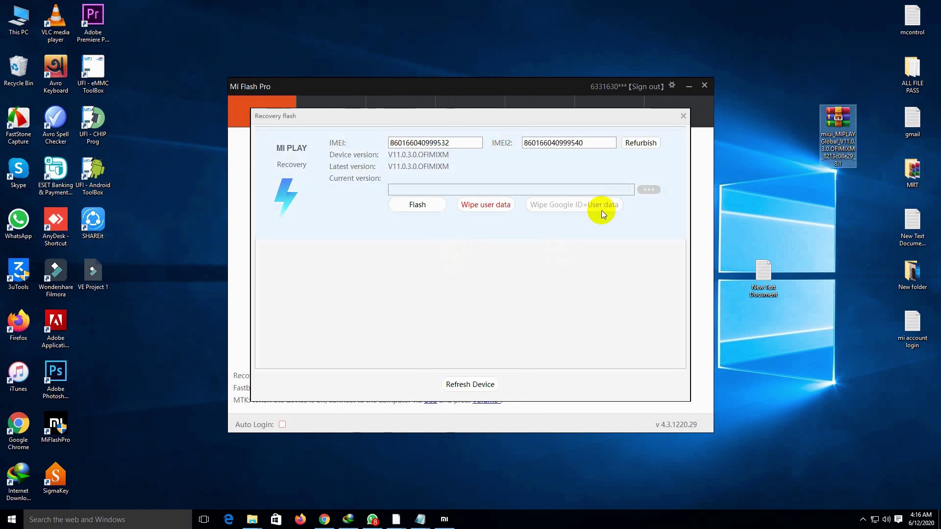
left_click(649, 191)
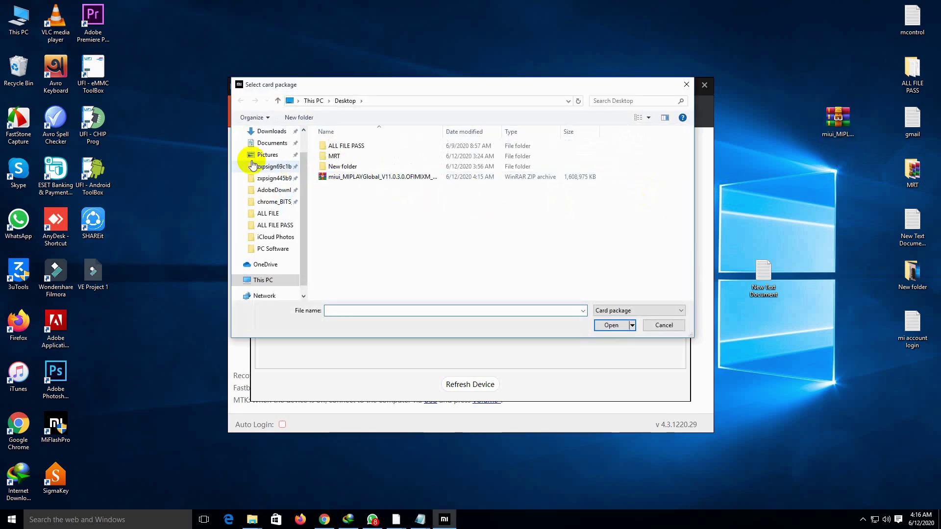
left_click_drag(304, 214, 310, 190)
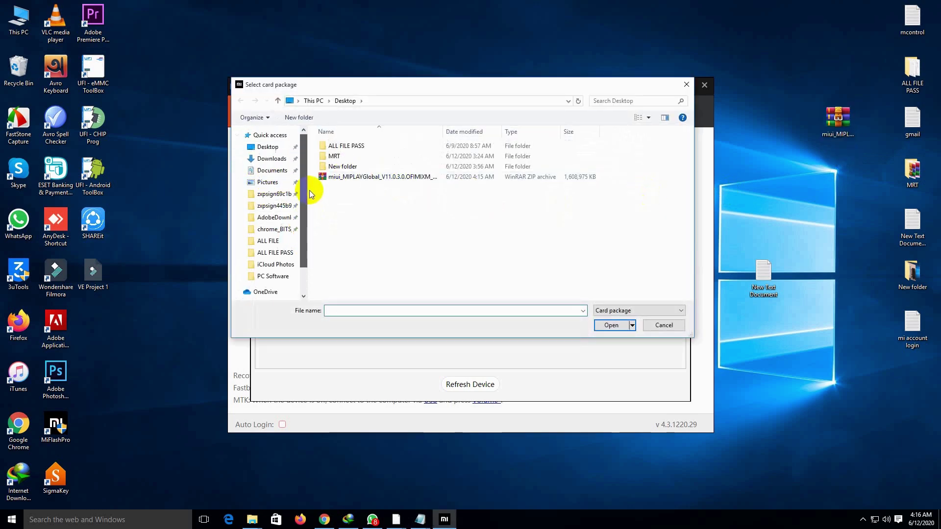
left_click(266, 148)
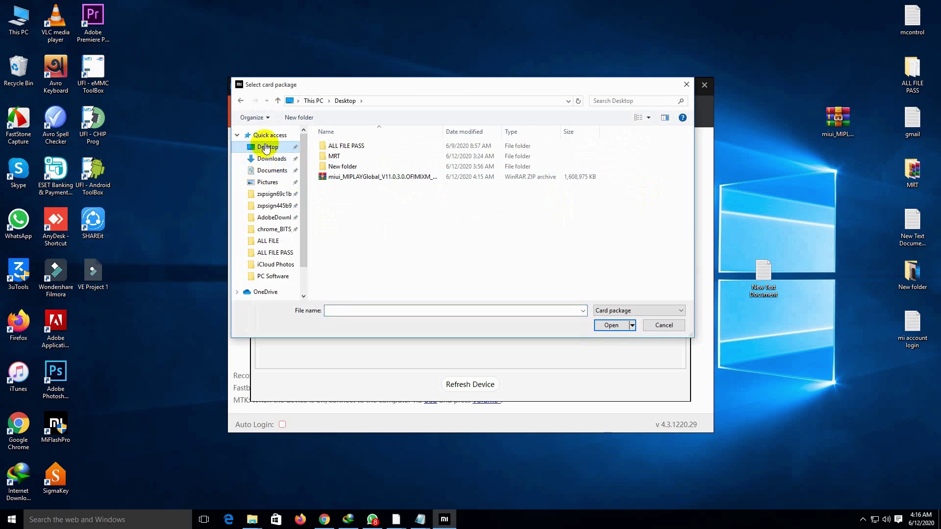
double_click(399, 177)
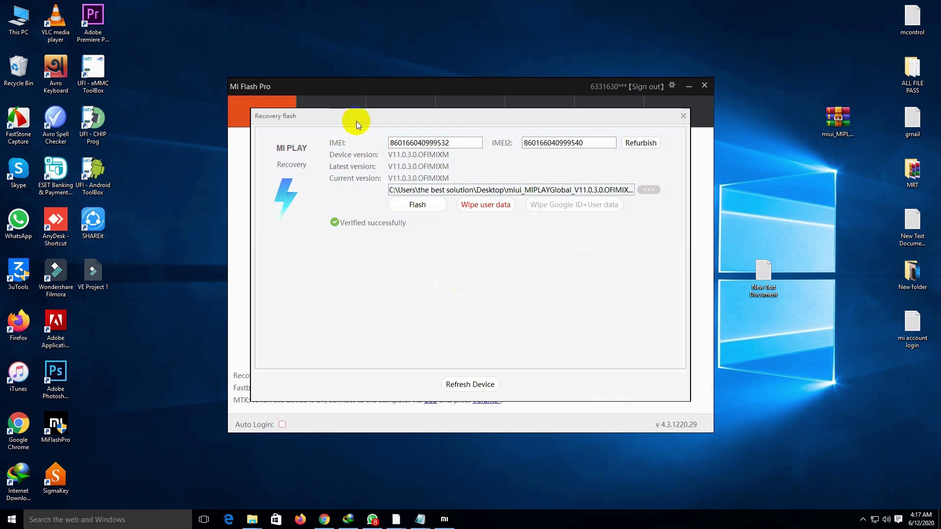
- Shift the Mi Flash Pro windows and the desktop's text document and ROM zip aside, and start flashing the loaded ROM
left_click_drag(364, 119, 248, 57)
left_click_drag(274, 100, 228, 81)
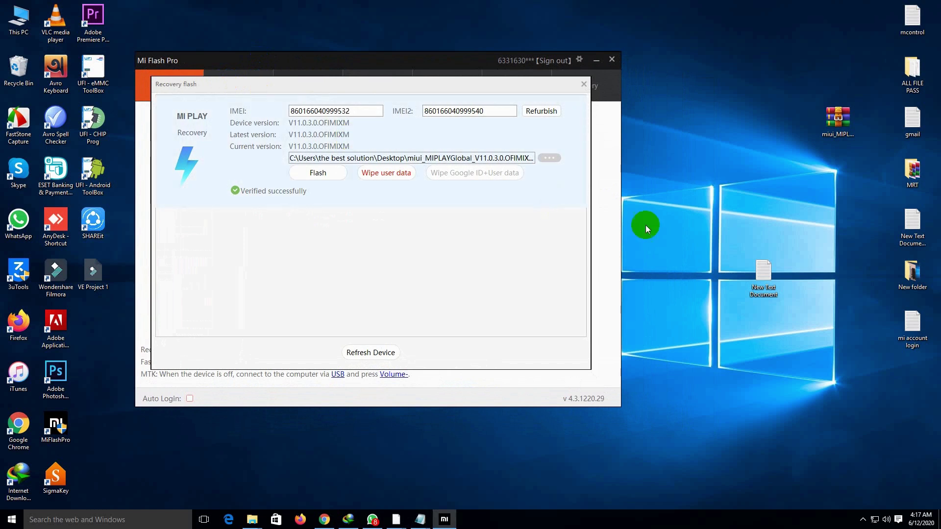
left_click_drag(764, 272, 901, 378)
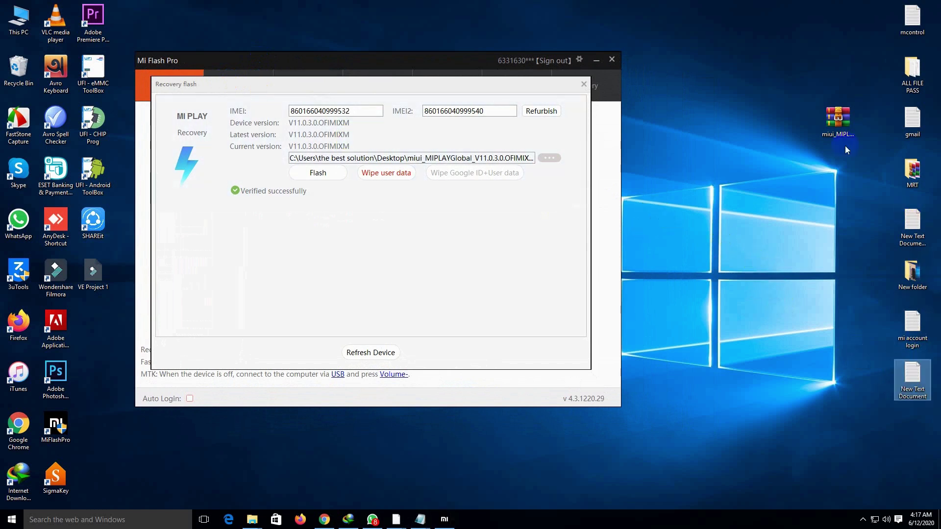
left_click_drag(836, 128, 891, 407)
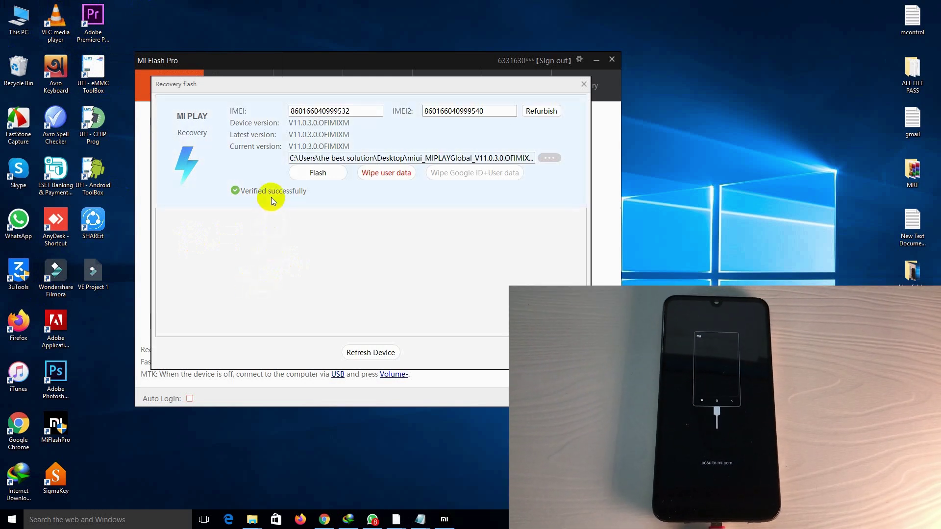
left_click(326, 175)
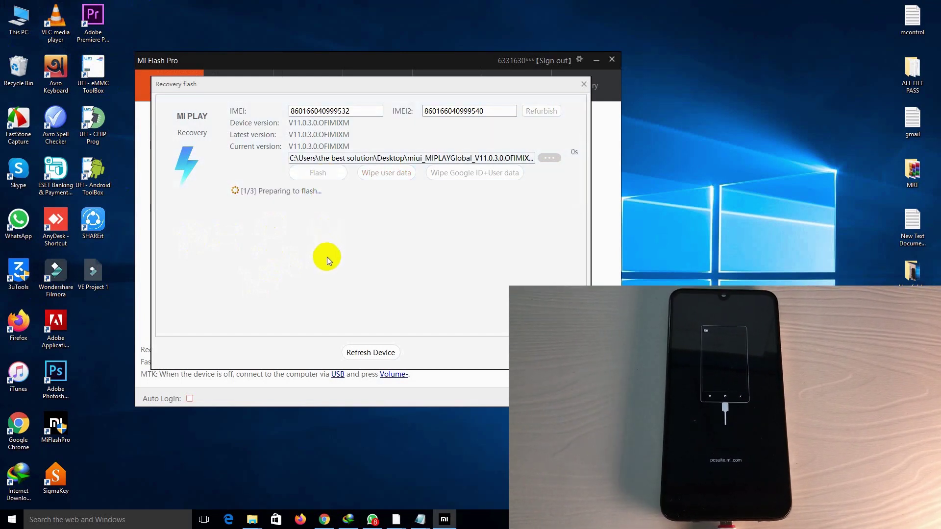